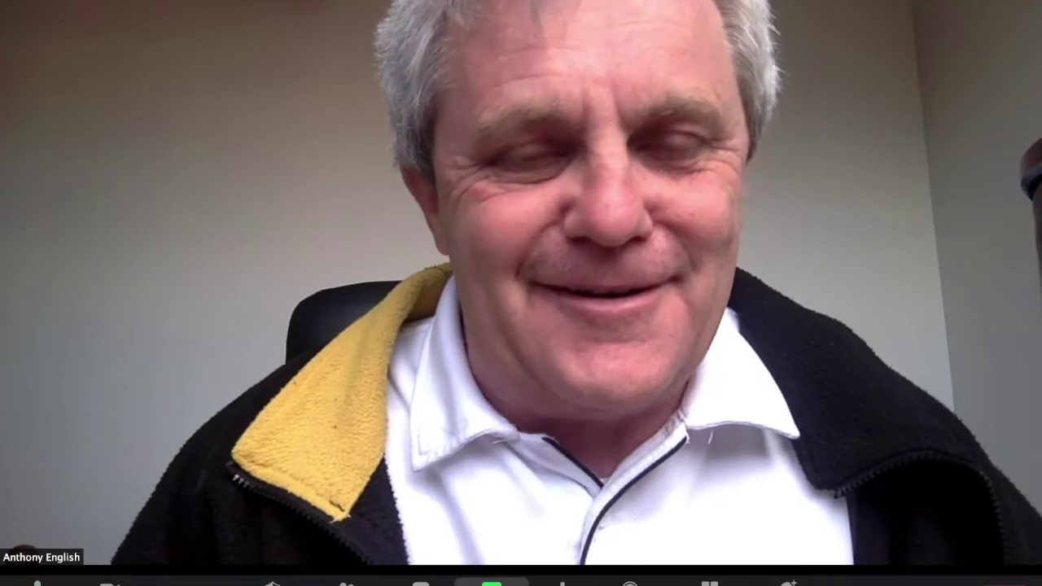
# - Bring up the screen-sharing choices from the meeting toolbar
pyautogui.click(492, 582)
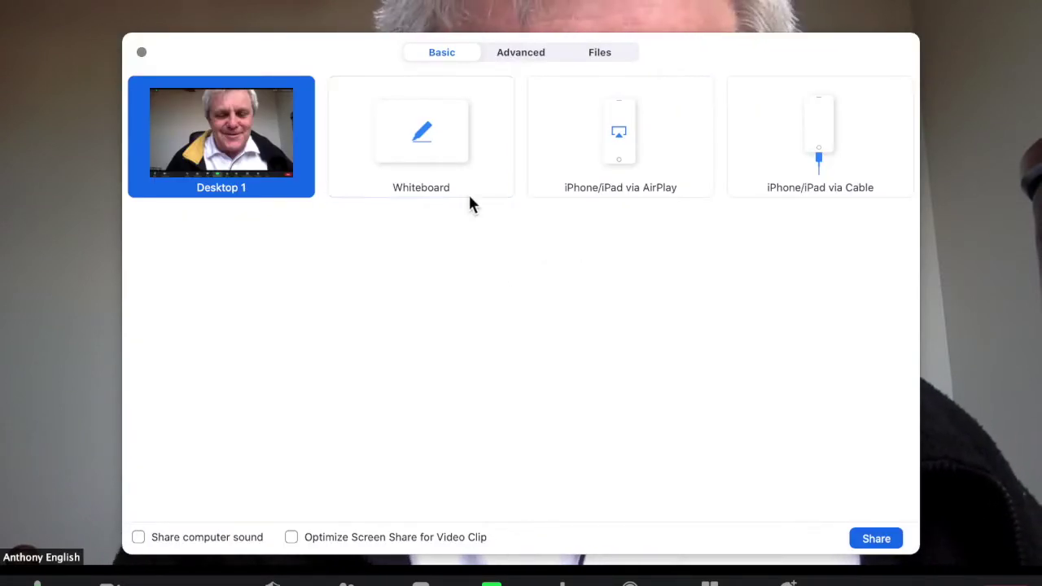
# - Share Desktop 1, move and resize the floating webcam video, then stop sharing
pyautogui.click(877, 539)
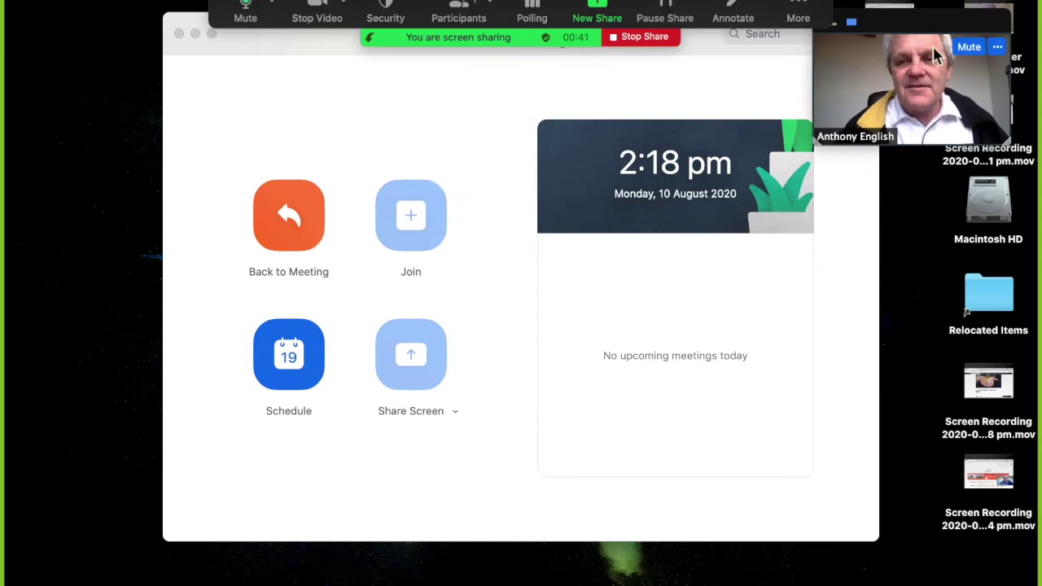
pyautogui.moveTo(937, 25); pyautogui.dragTo(313, 171)
pyautogui.moveTo(386, 288); pyautogui.dragTo(793, 461)
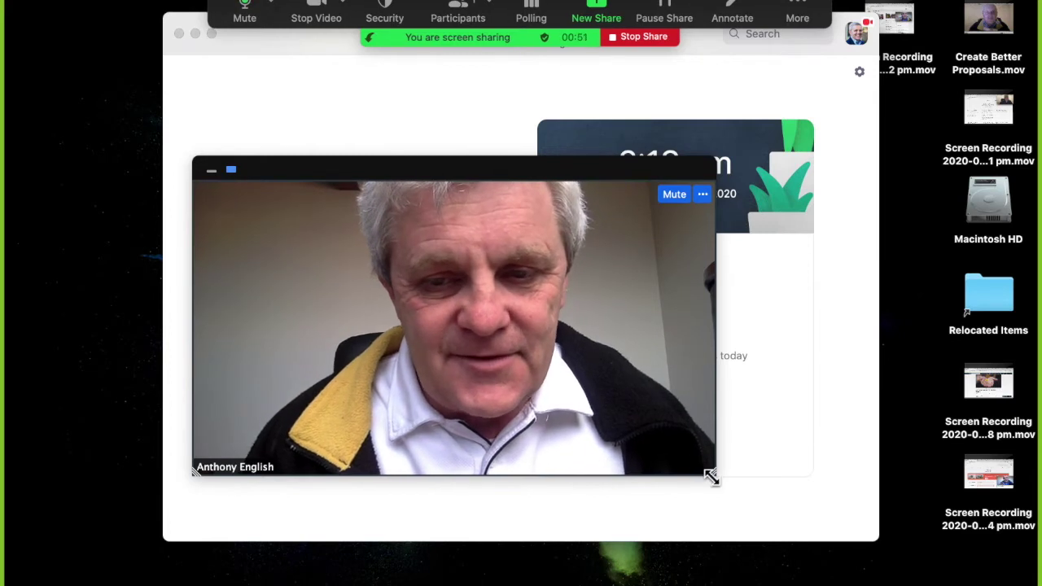
pyautogui.moveTo(712, 479); pyautogui.dragTo(250, 213)
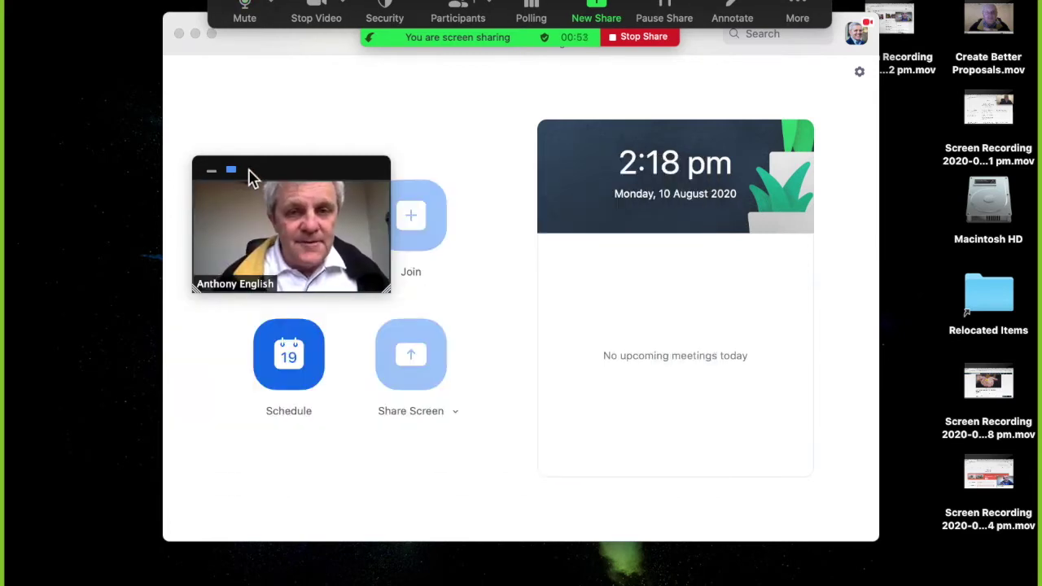
pyautogui.click(639, 37)
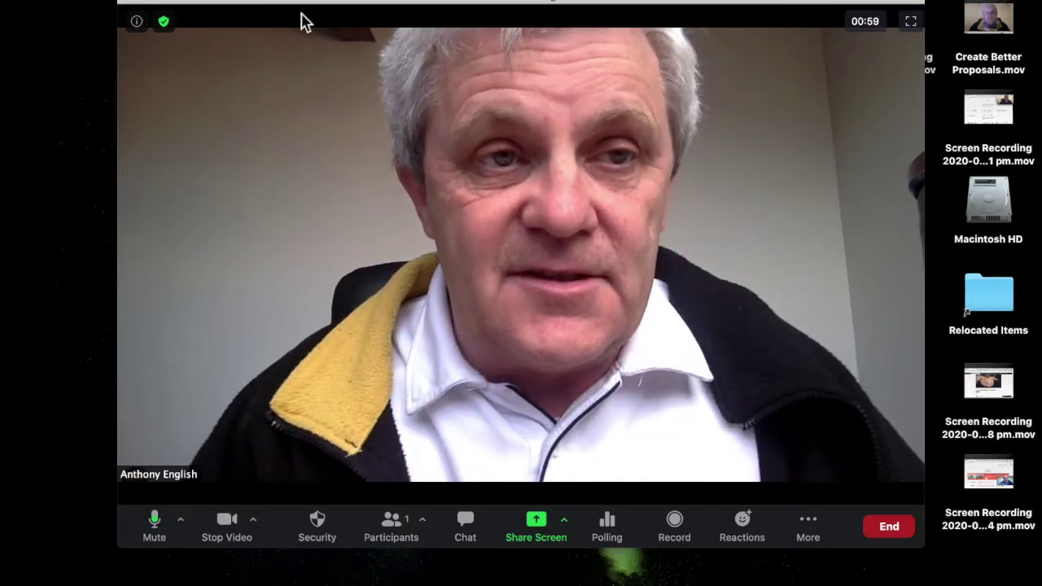
pyautogui.click(88, 2)
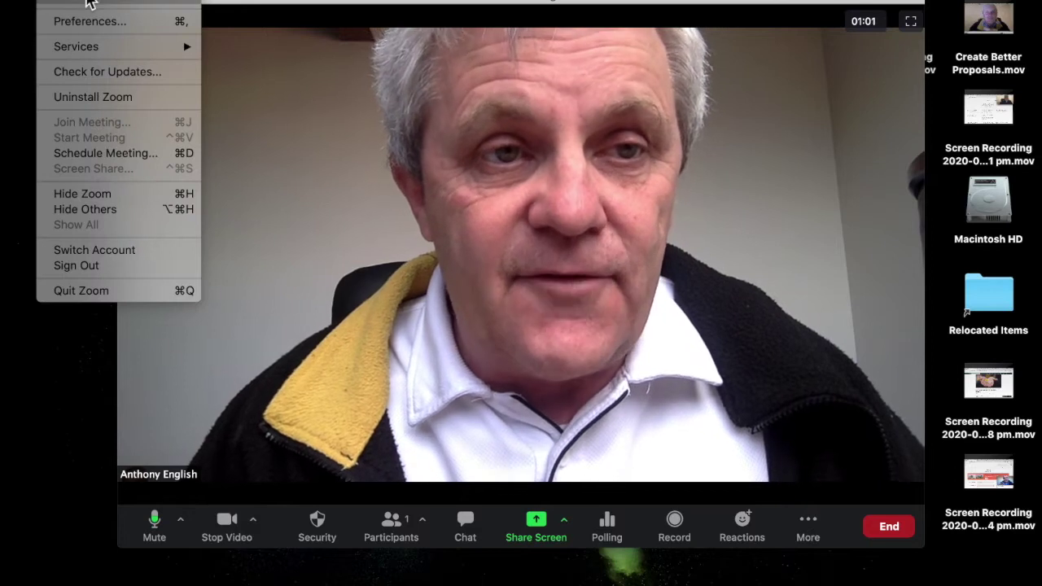
pyautogui.click(89, 5)
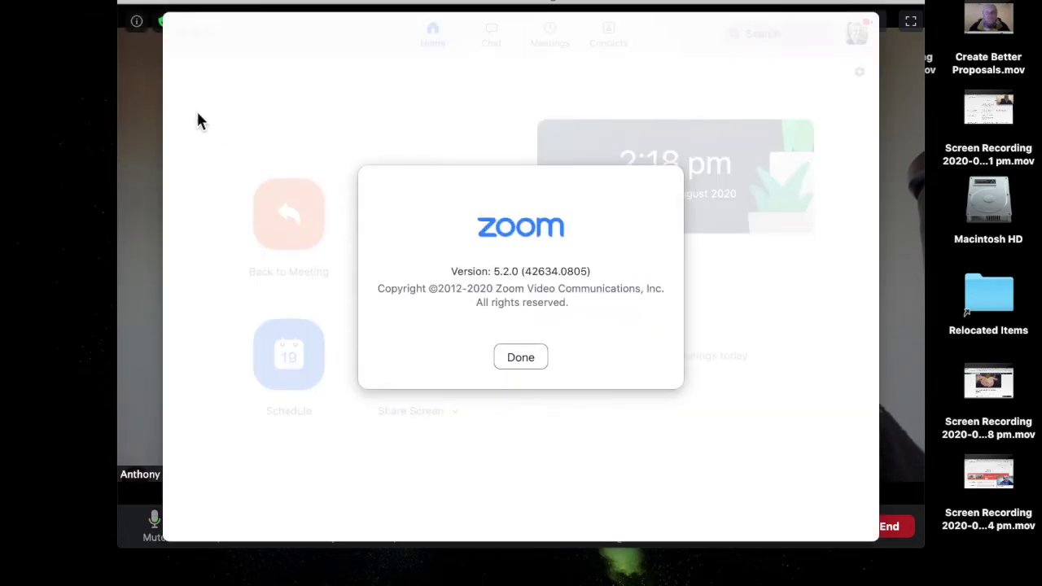
pyautogui.click(517, 357)
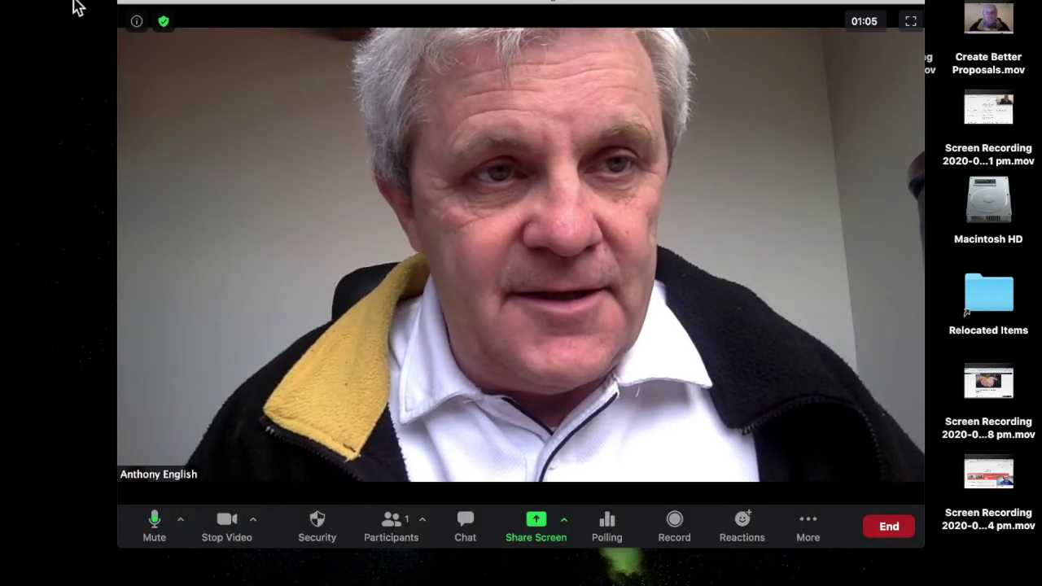
pyautogui.click(81, 4)
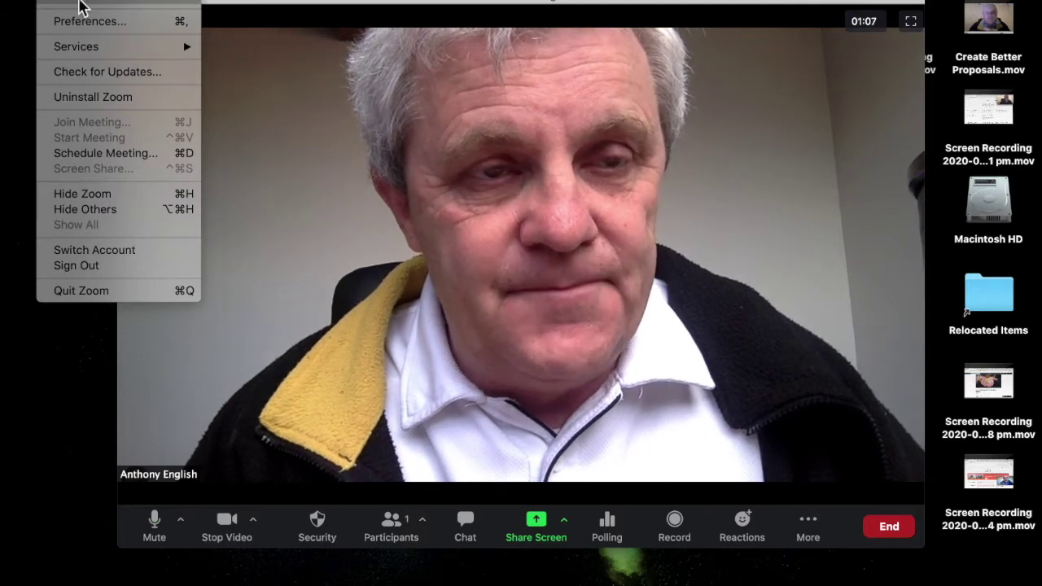
pyautogui.click(79, 5)
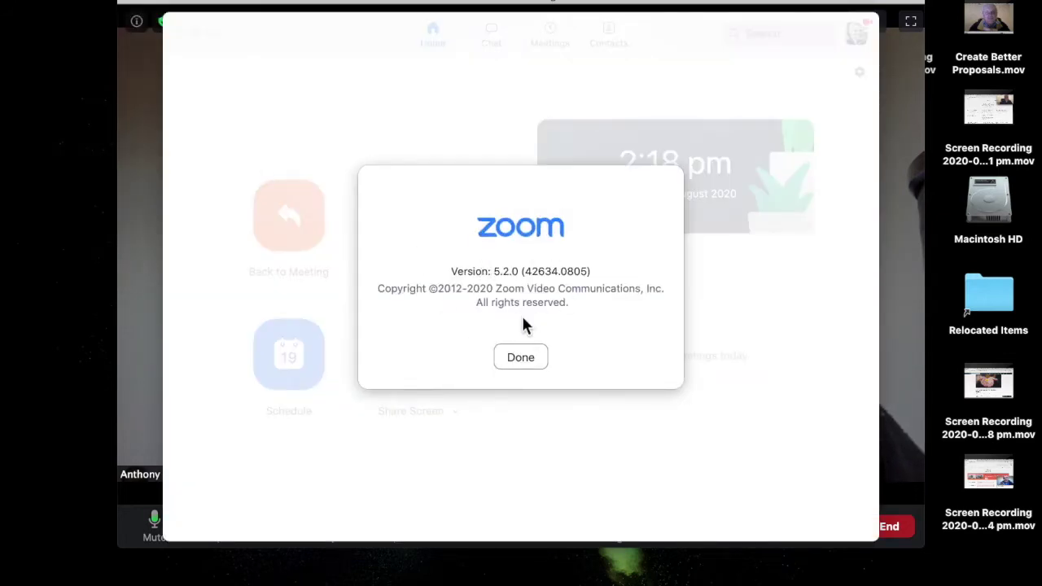
pyautogui.click(519, 356)
pyautogui.click(81, 4)
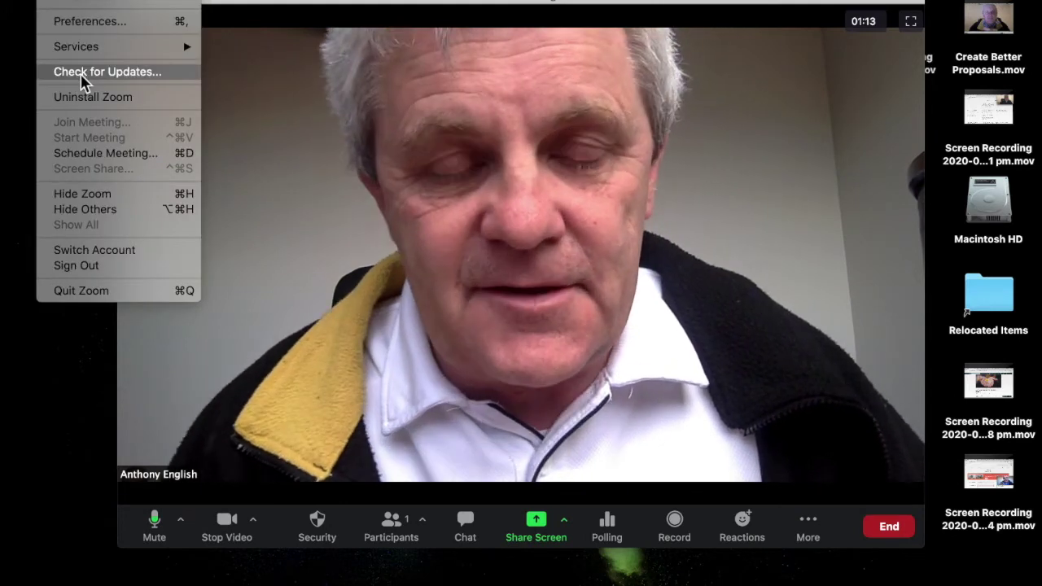
pyautogui.click(352, 133)
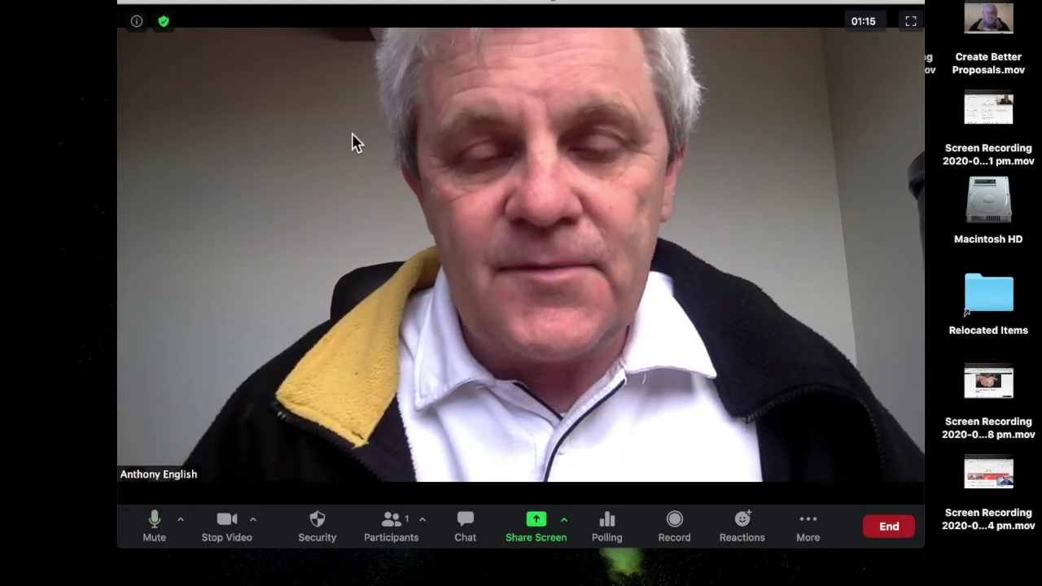
# - Choose Advanced > Slides as Virtual Background and pick 'Use slides as background in Zoom.pptx'
pyautogui.click(527, 535)
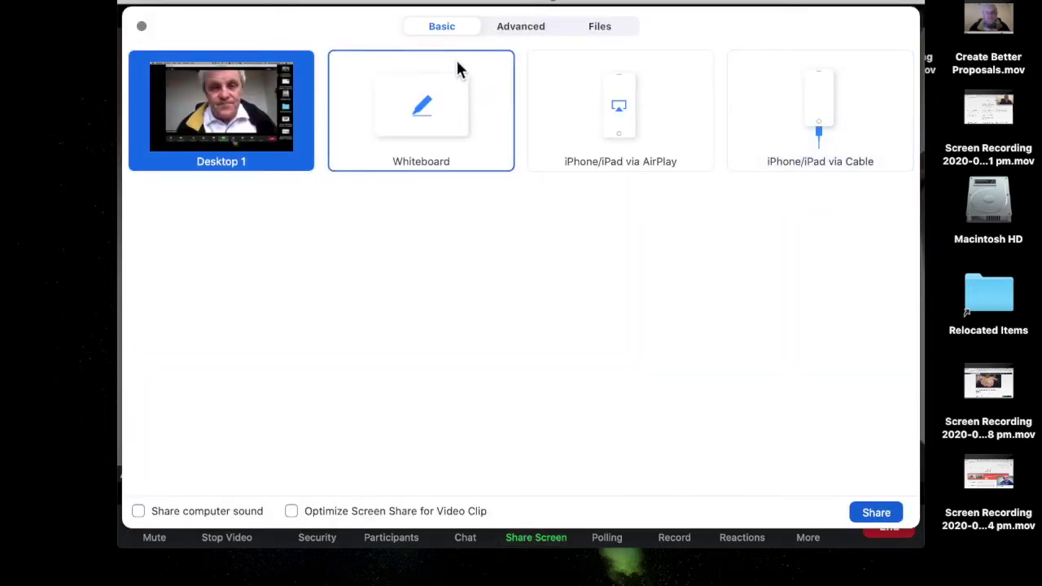
pyautogui.click(525, 32)
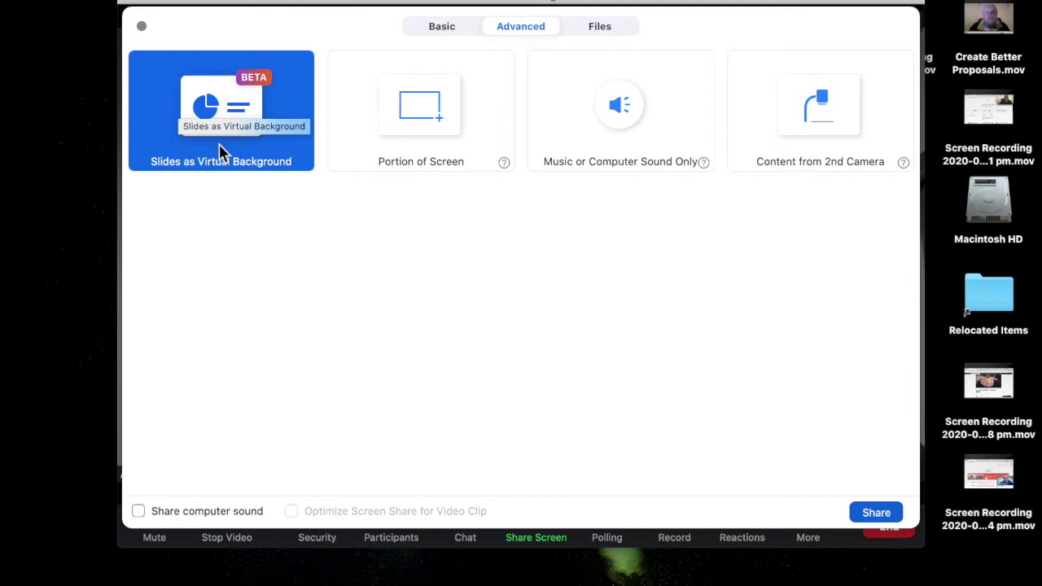
pyautogui.click(876, 513)
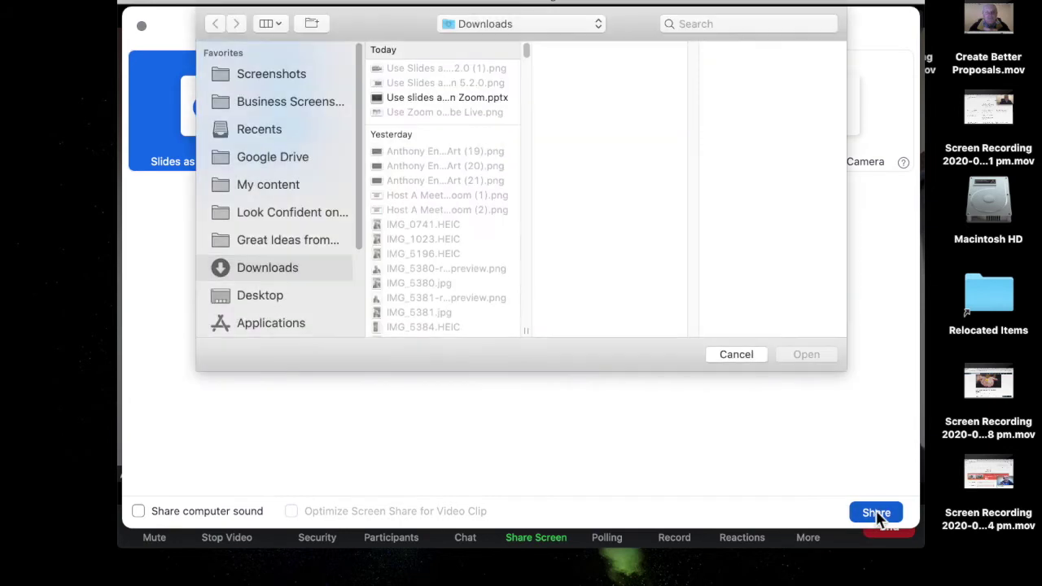
pyautogui.click(461, 98)
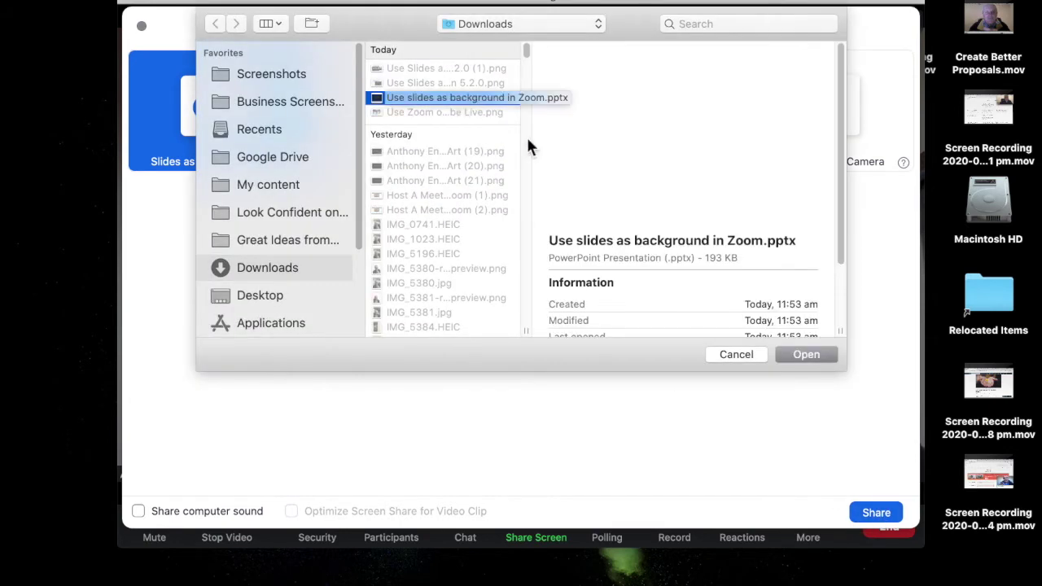
# - Load the presentation as background and shrink the speaker video into the slide's top-right corner
pyautogui.click(810, 355)
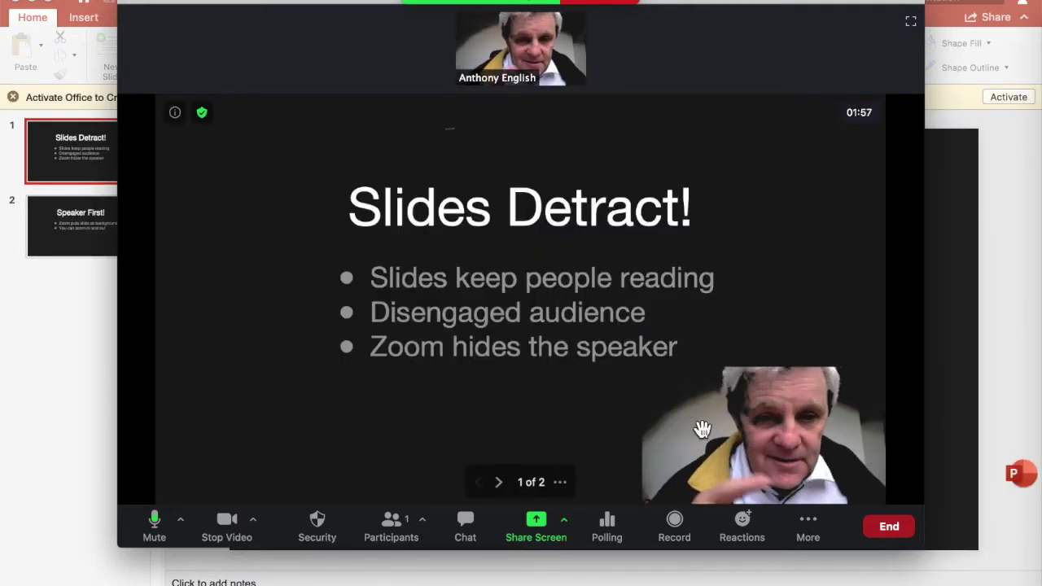
pyautogui.moveTo(822, 446); pyautogui.dragTo(553, 211)
pyautogui.moveTo(621, 269); pyautogui.dragTo(945, 502)
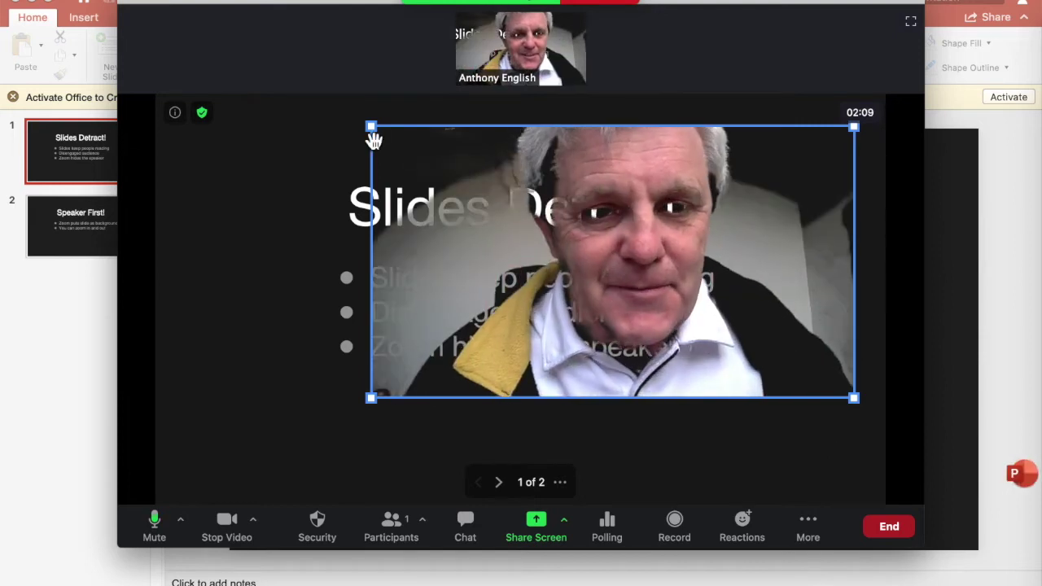
pyautogui.moveTo(370, 128); pyautogui.dragTo(681, 269)
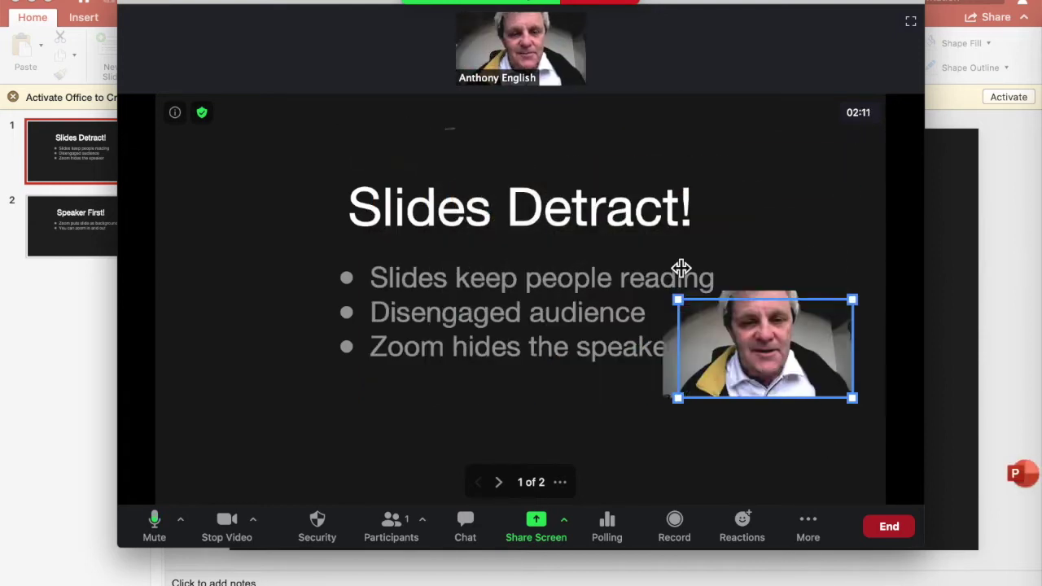
pyautogui.moveTo(798, 355); pyautogui.dragTo(822, 228)
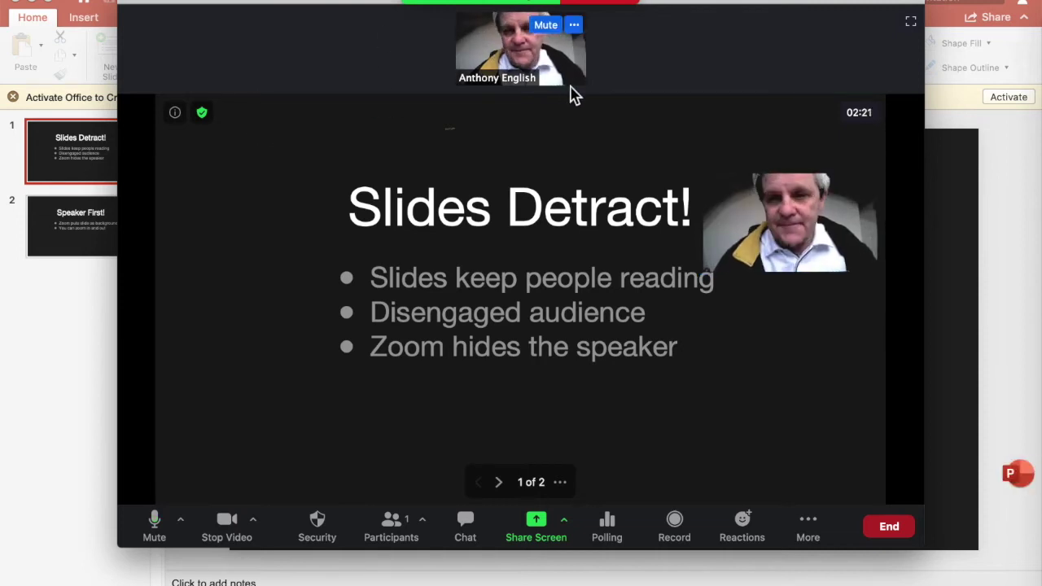
# - Go full screen, hide the self-view, and shrink the speaker video to the slide's lower right
pyautogui.click(915, 26)
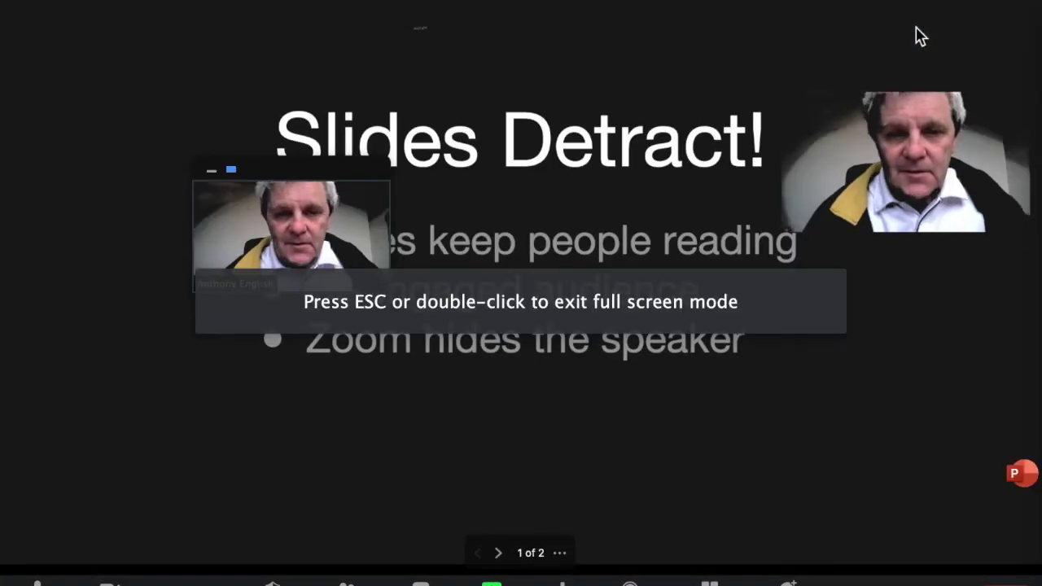
pyautogui.moveTo(873, 165); pyautogui.dragTo(389, 138)
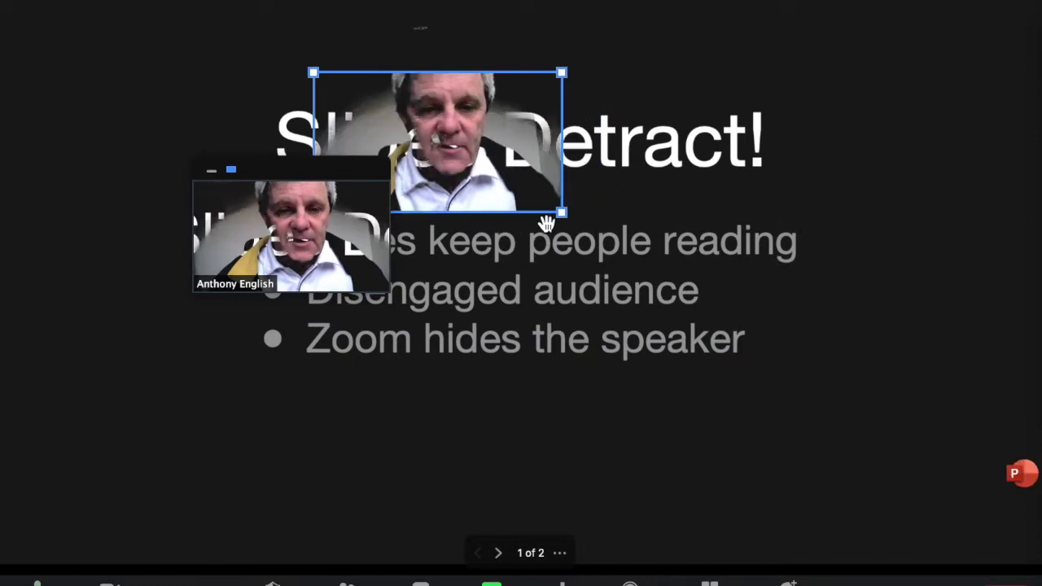
pyautogui.moveTo(279, 168); pyautogui.dragTo(50, 519)
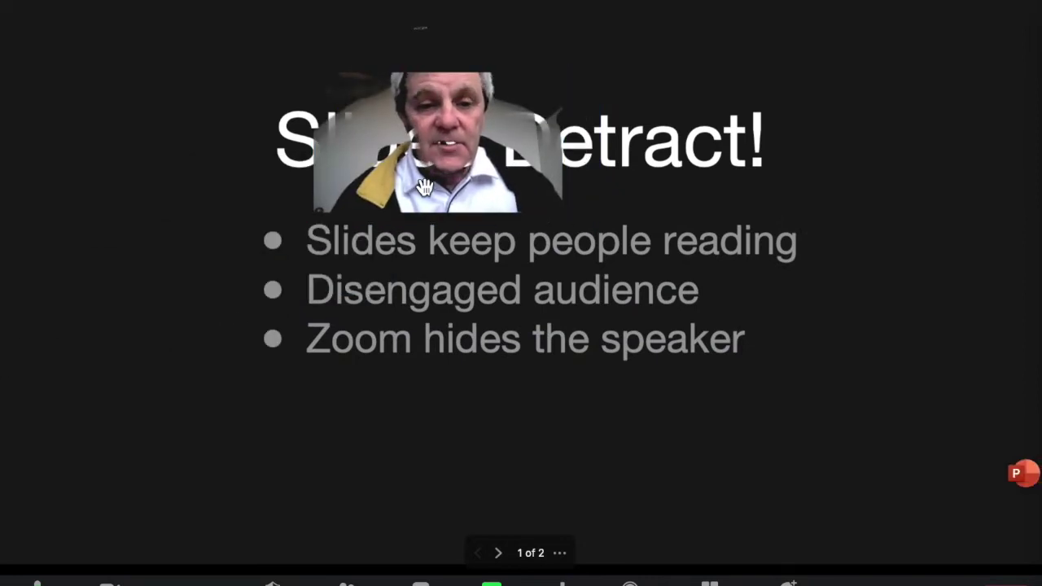
pyautogui.moveTo(566, 215); pyautogui.dragTo(1033, 487)
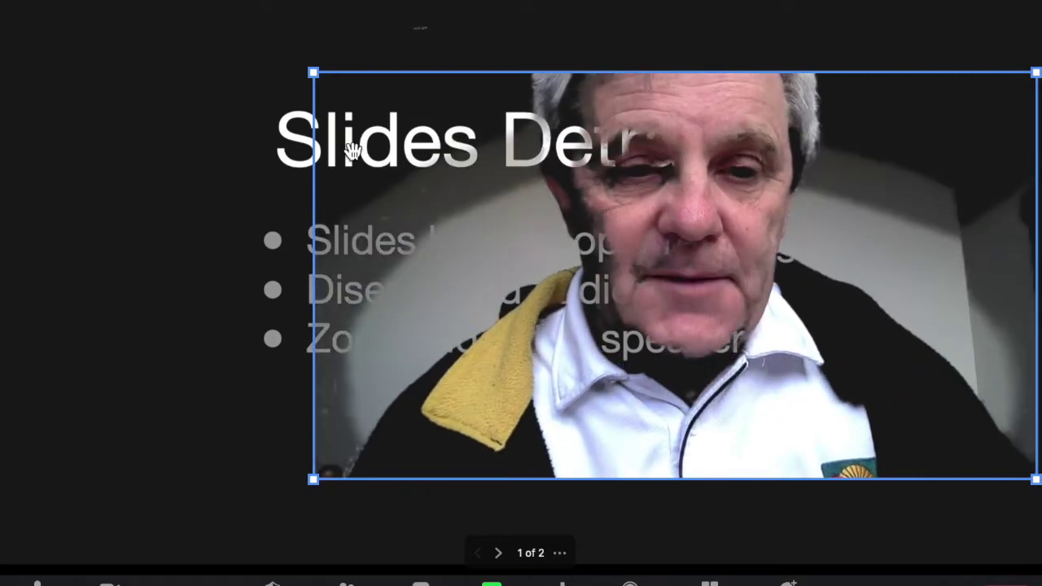
pyautogui.moveTo(315, 74); pyautogui.dragTo(790, 201)
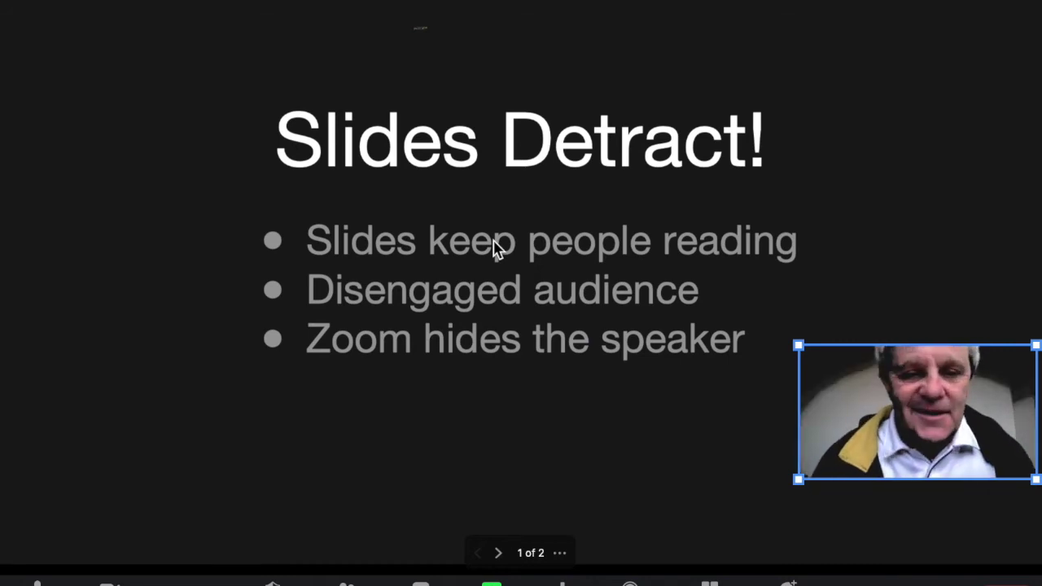
# - Advance to the Speaker First! slide and resize the speaker video to uncover the text
pyautogui.click(498, 553)
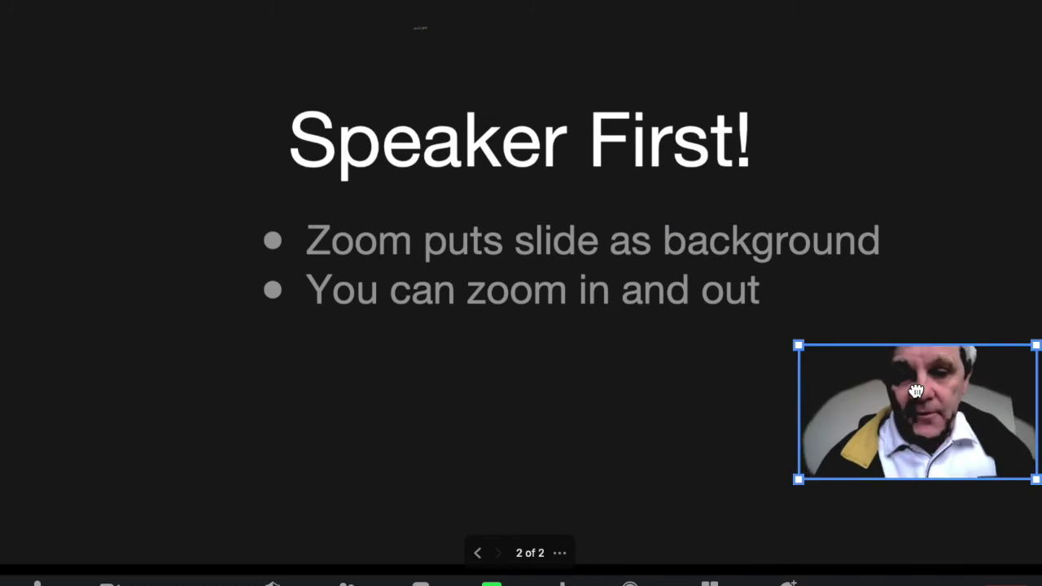
pyautogui.moveTo(693, 253); pyautogui.dragTo(594, 163)
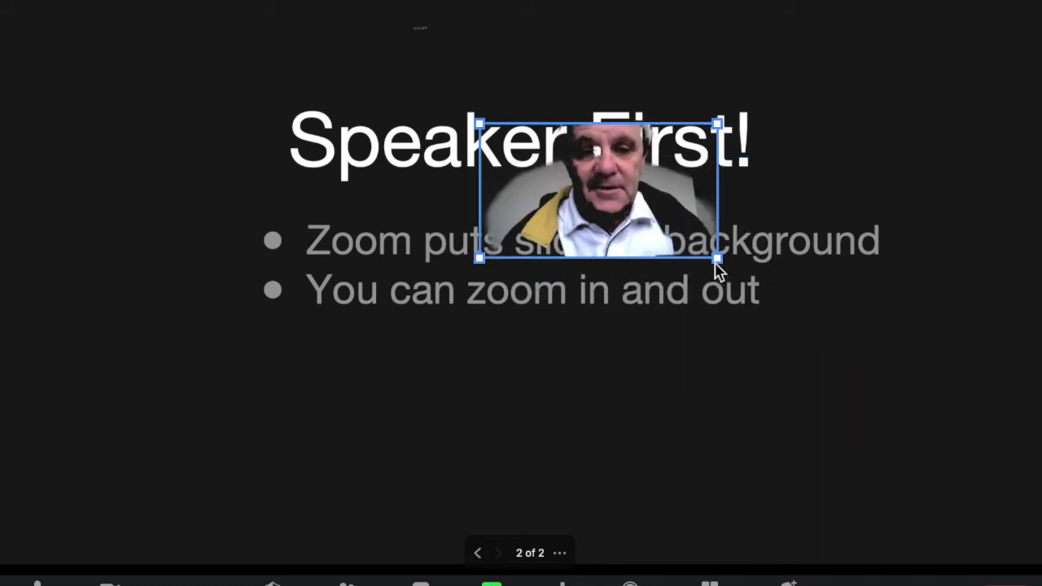
pyautogui.moveTo(717, 261); pyautogui.dragTo(1023, 426)
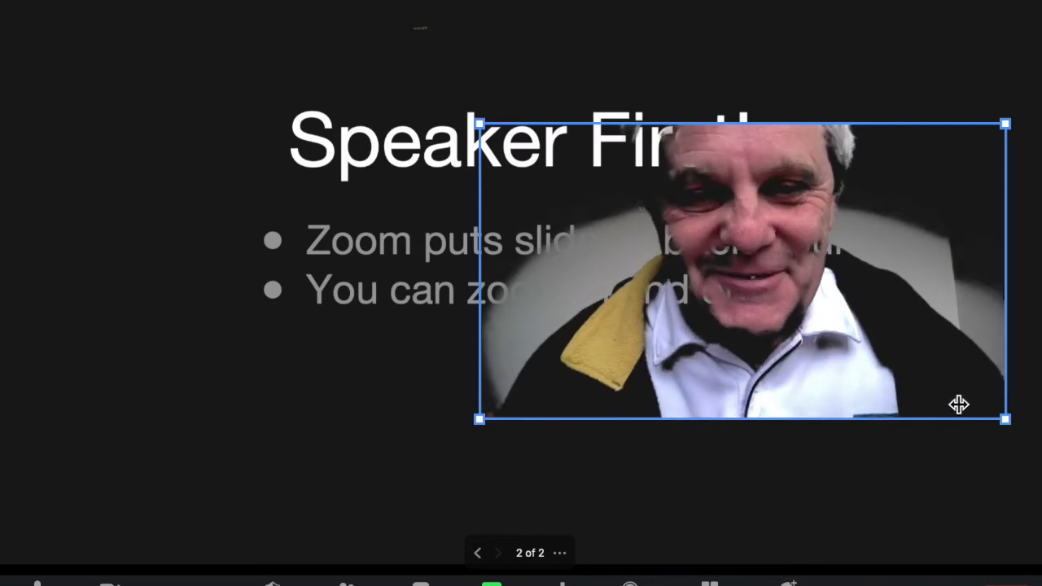
pyautogui.moveTo(479, 124); pyautogui.dragTo(823, 286)
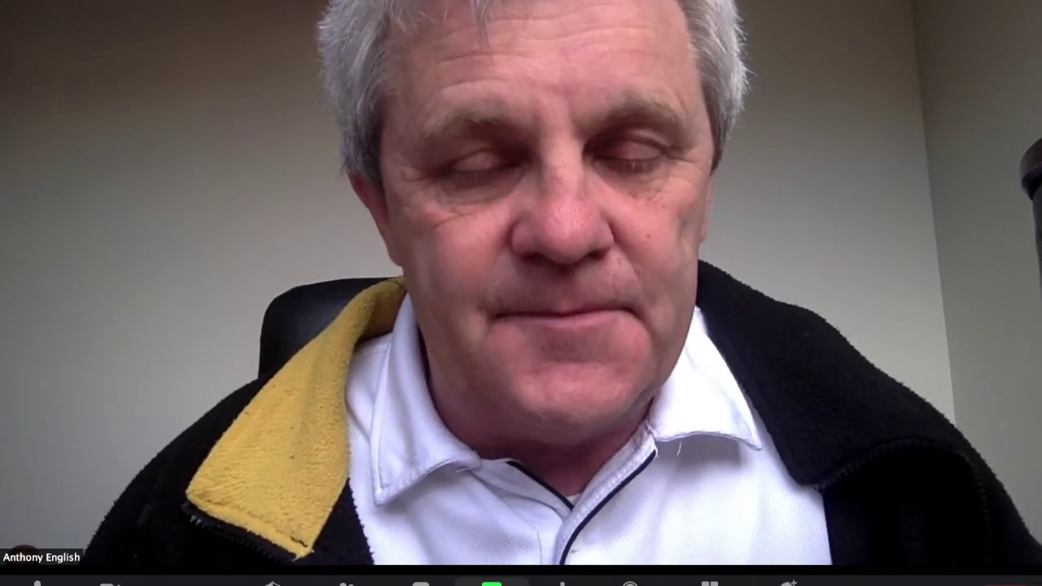
pyautogui.press('super+shift+s')
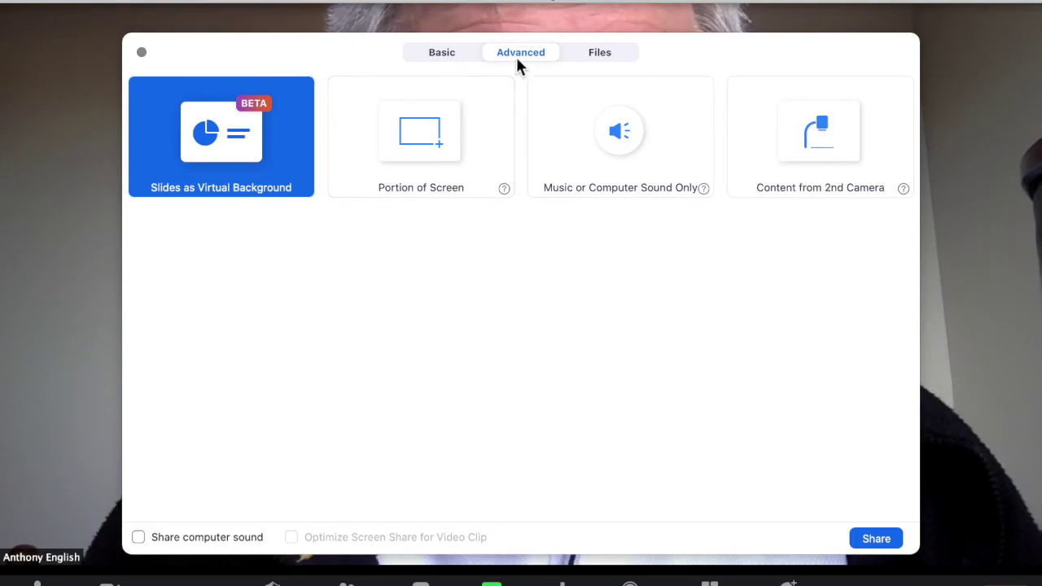
pyautogui.click(440, 55)
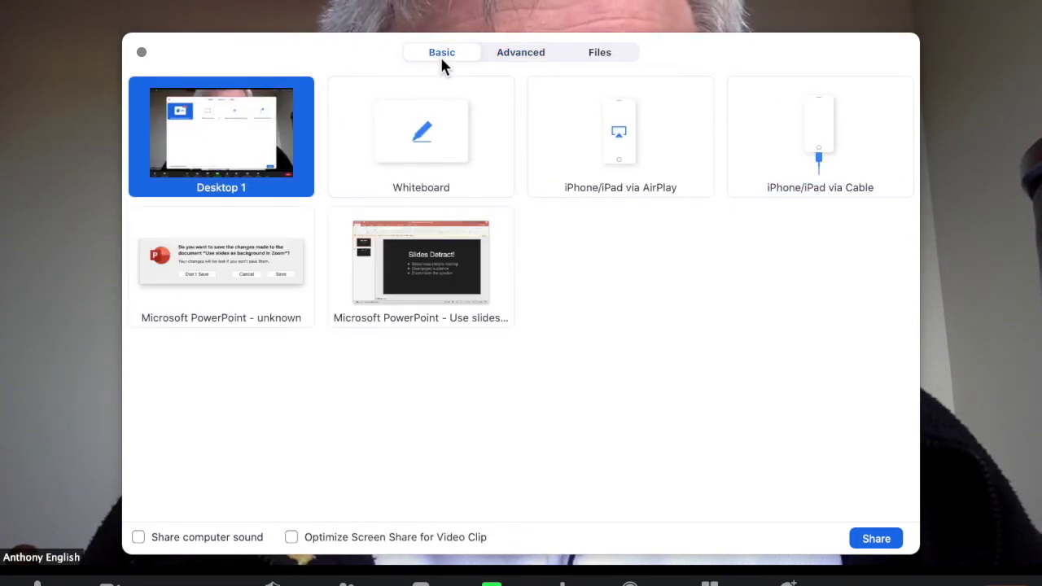
pyautogui.click(516, 52)
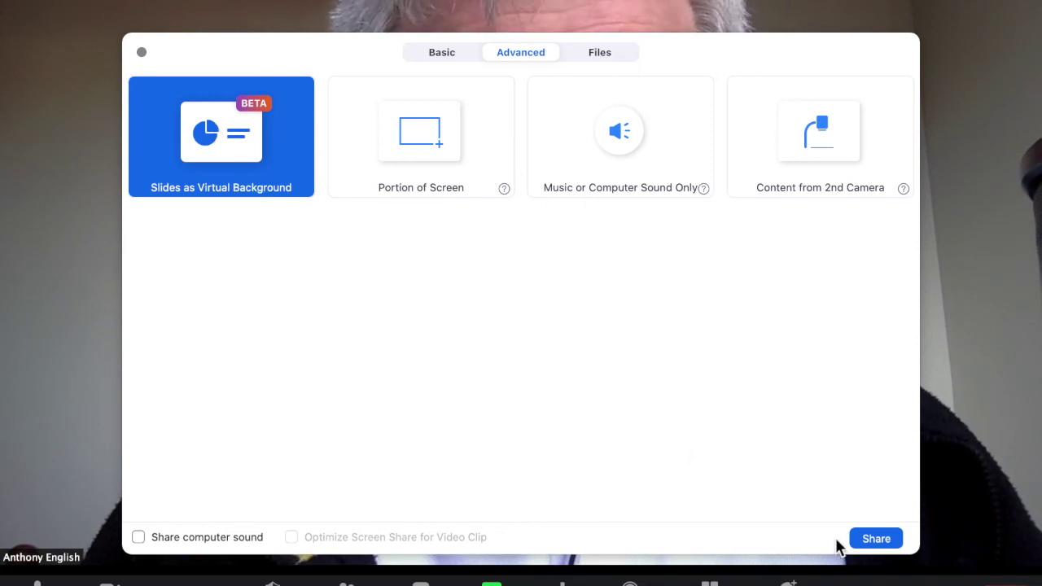
pyautogui.click(885, 543)
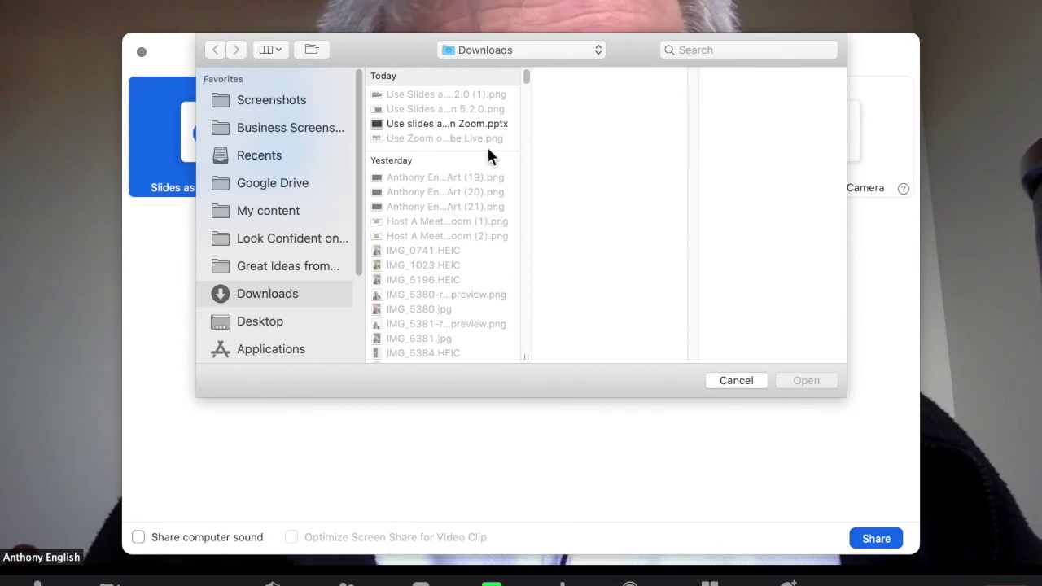
pyautogui.click(731, 381)
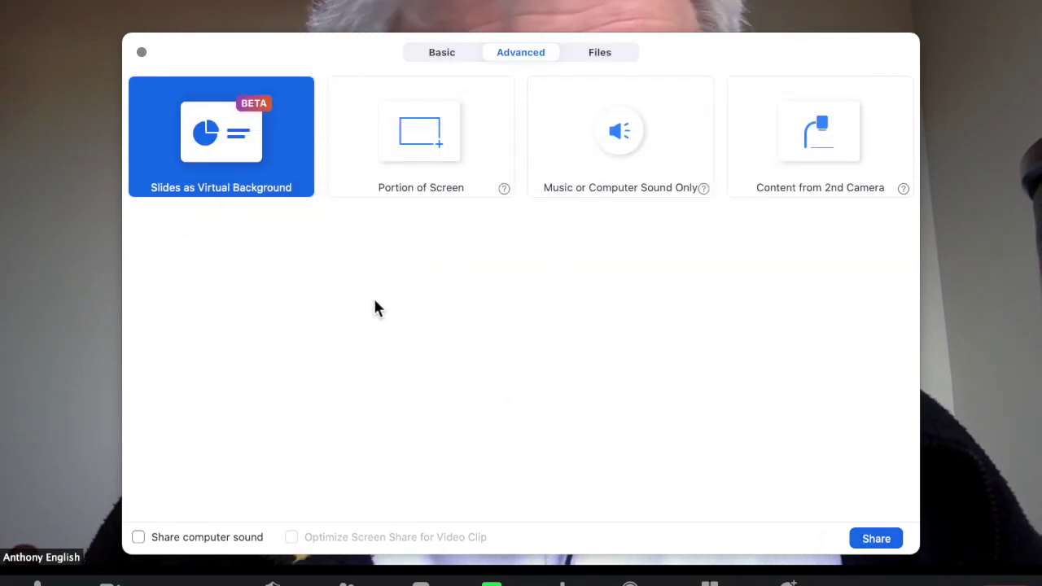
pyautogui.click(142, 53)
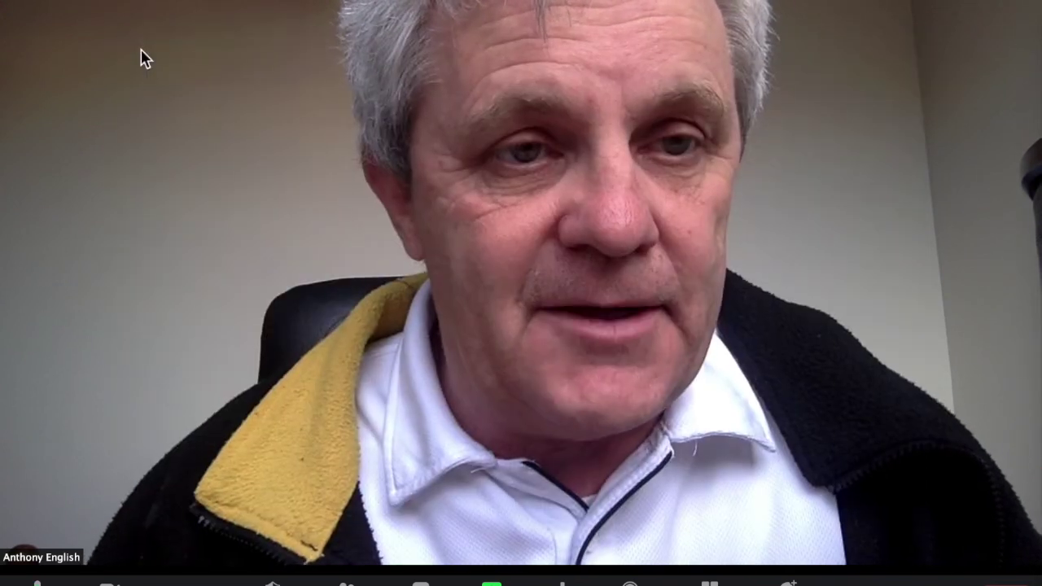